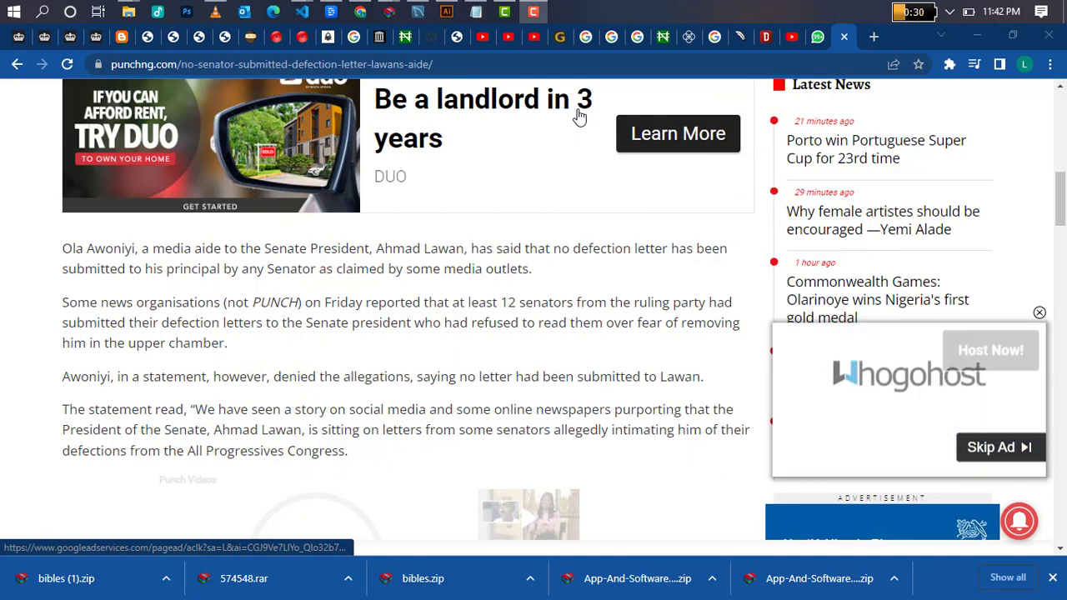
- Open quillbot.com in a new browser tab
{"action": "key", "text": "ctrl+t"}
{"action": "type", "text": "quillb"}
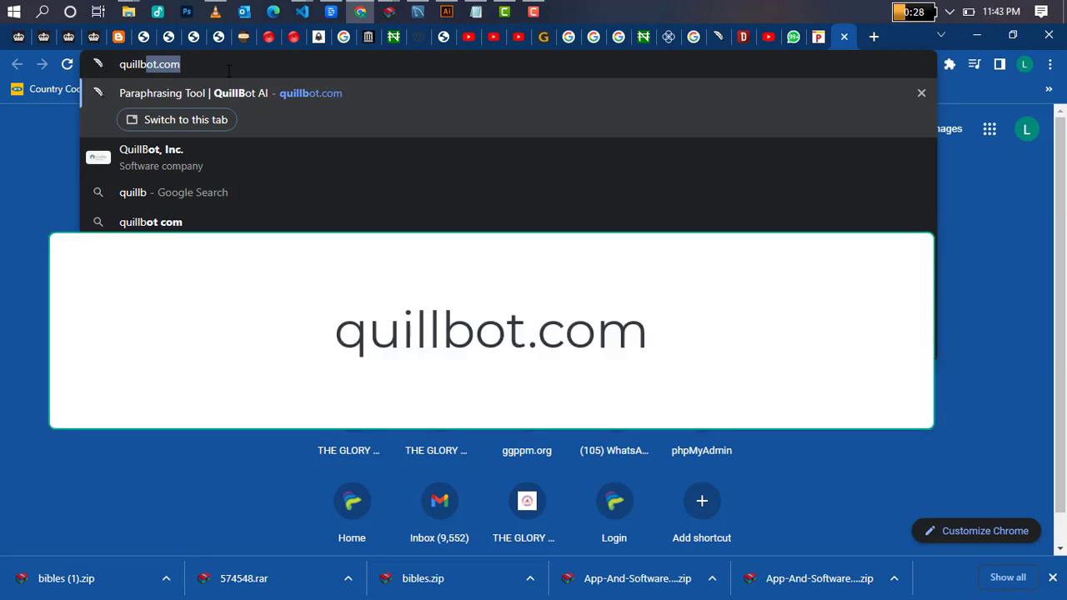
{"action": "key", "text": "Return"}
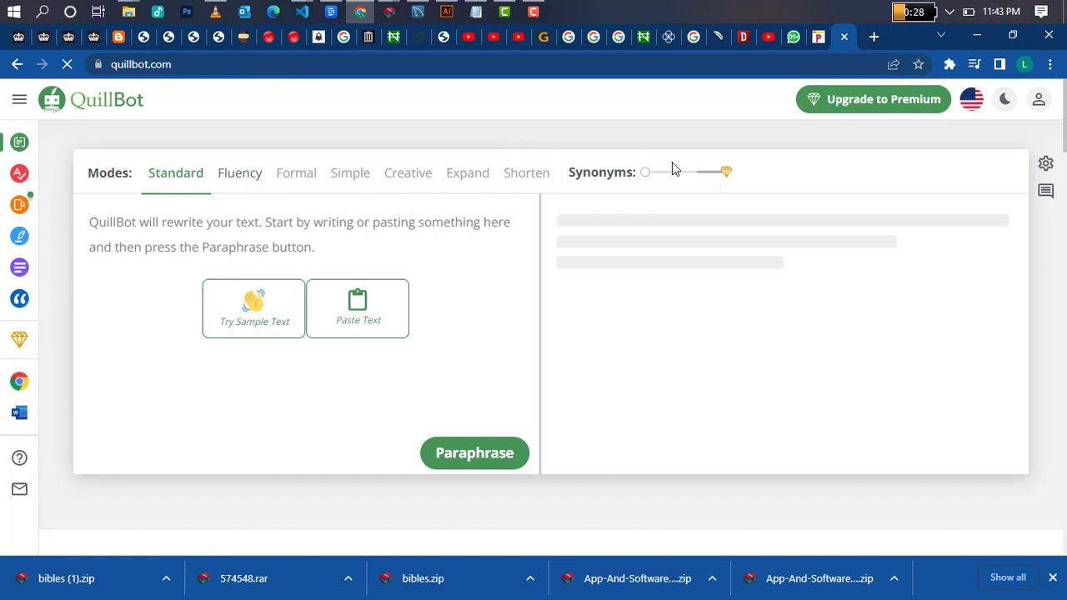
- Return to the Punch article on the senators' defection letter and view its headline
{"action": "left_click", "coordinate": [819, 37]}
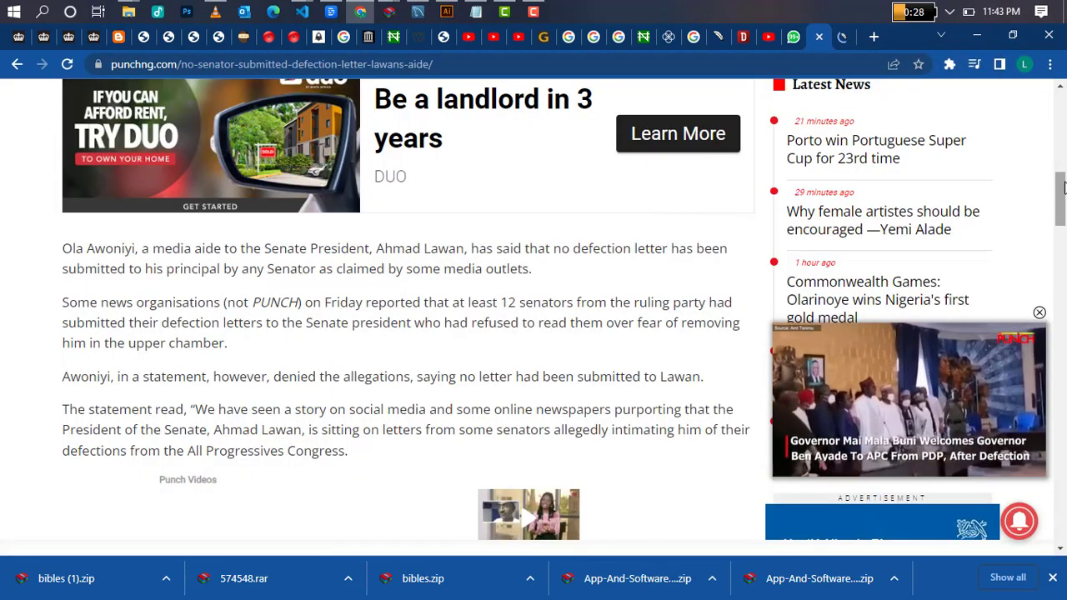
{"action": "left_click_drag", "start_coordinate": [1063, 182], "coordinate": [1065, 119]}
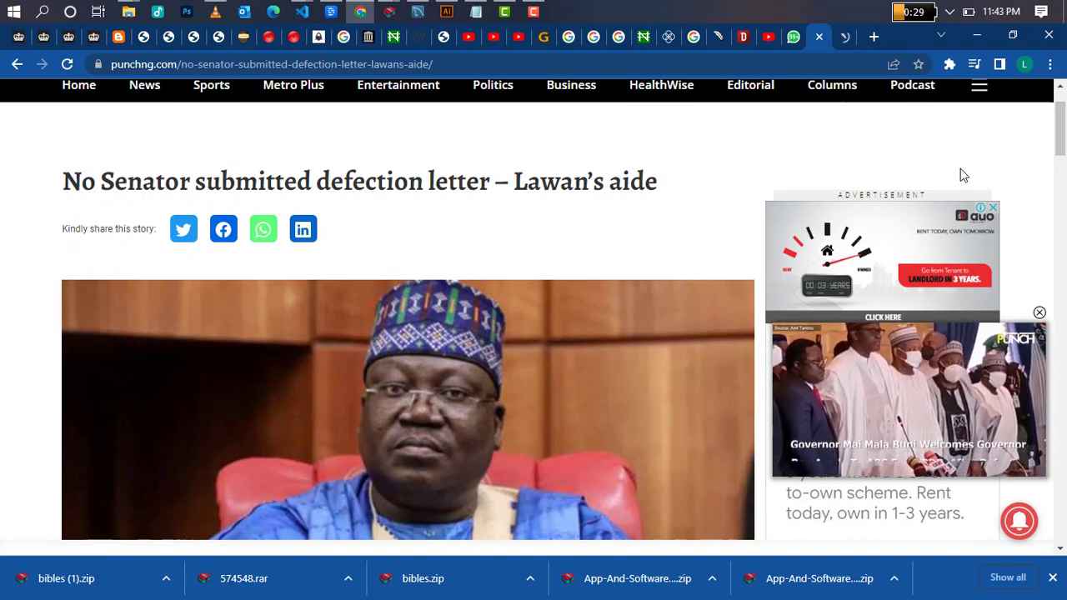
- Search Google for "asuu strike update today" in a new browser tab
{"action": "left_click", "coordinate": [874, 36]}
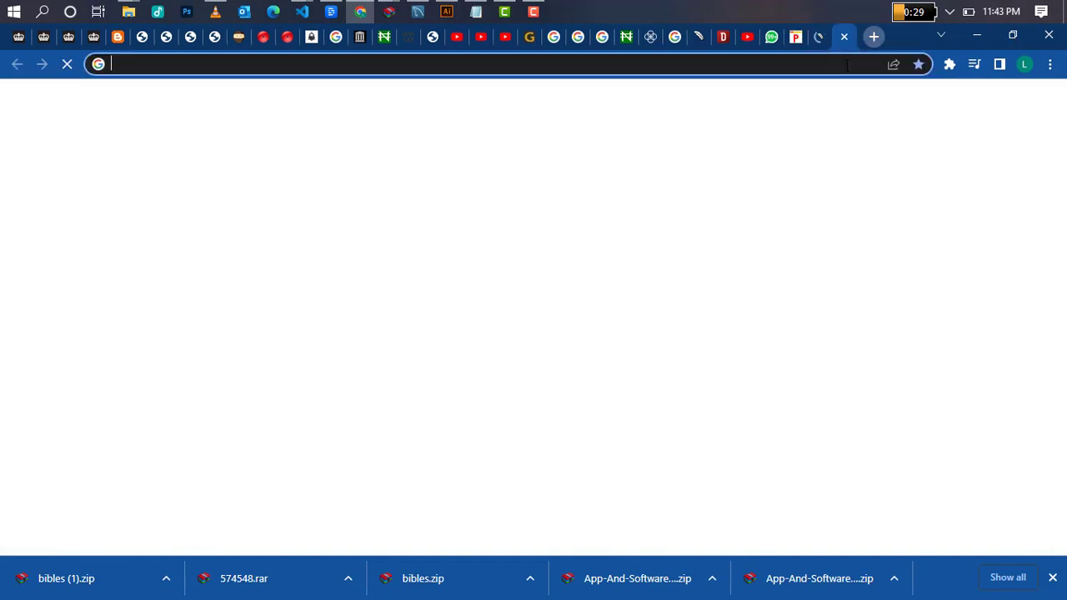
{"action": "left_click", "coordinate": [846, 65]}
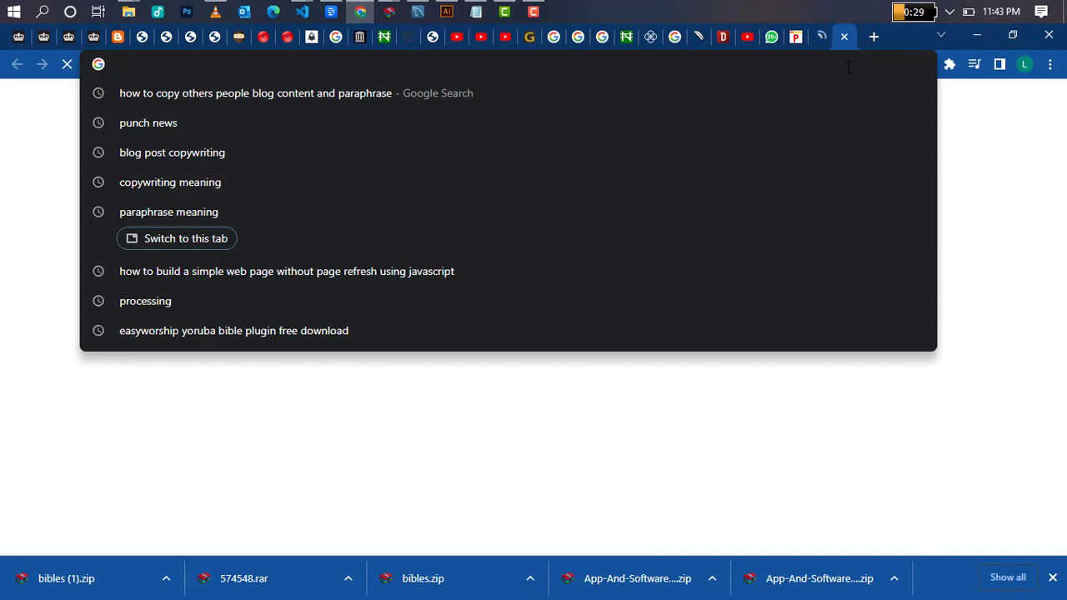
{"action": "type", "text": "asu"}
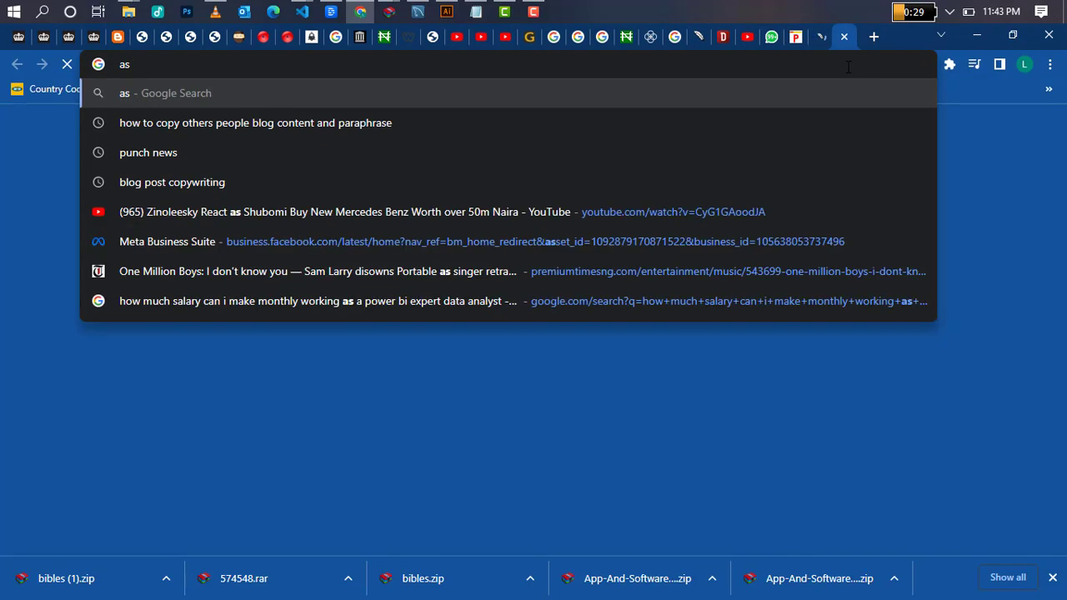
{"action": "key", "text": "BackSpace"}
{"action": "key", "text": "BackSpace"}
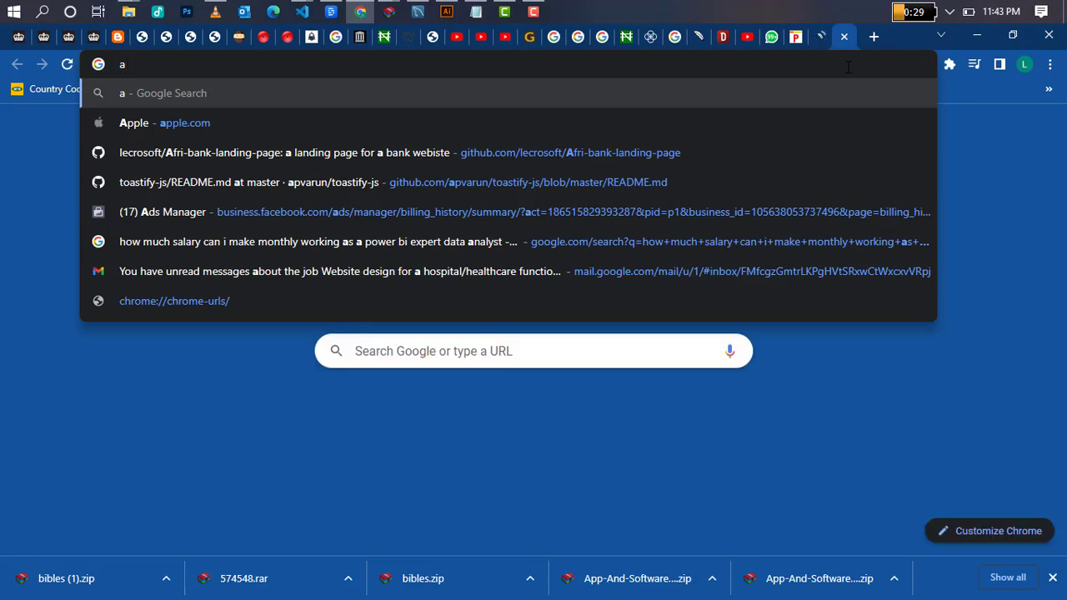
{"action": "type", "text": "su s"}
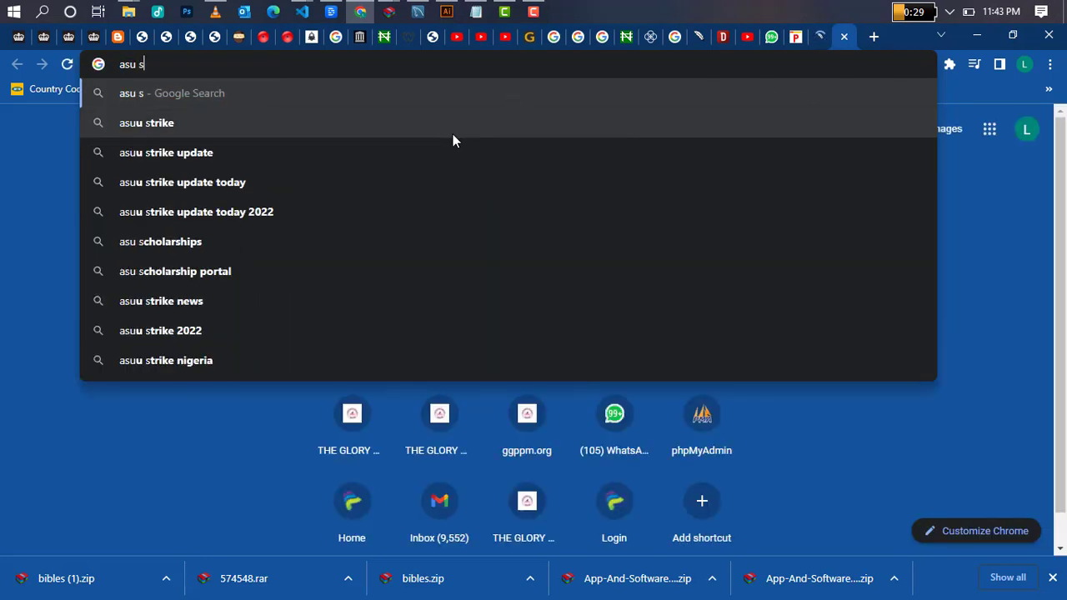
{"action": "left_click", "coordinate": [433, 153]}
{"action": "key", "text": "Down"}
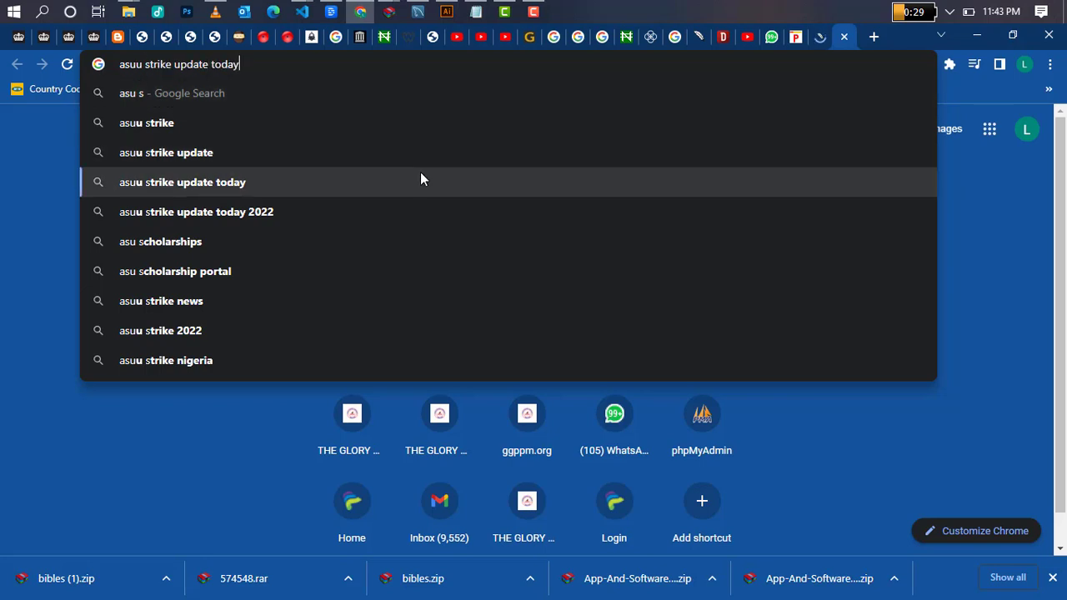
{"action": "key", "text": "Return"}
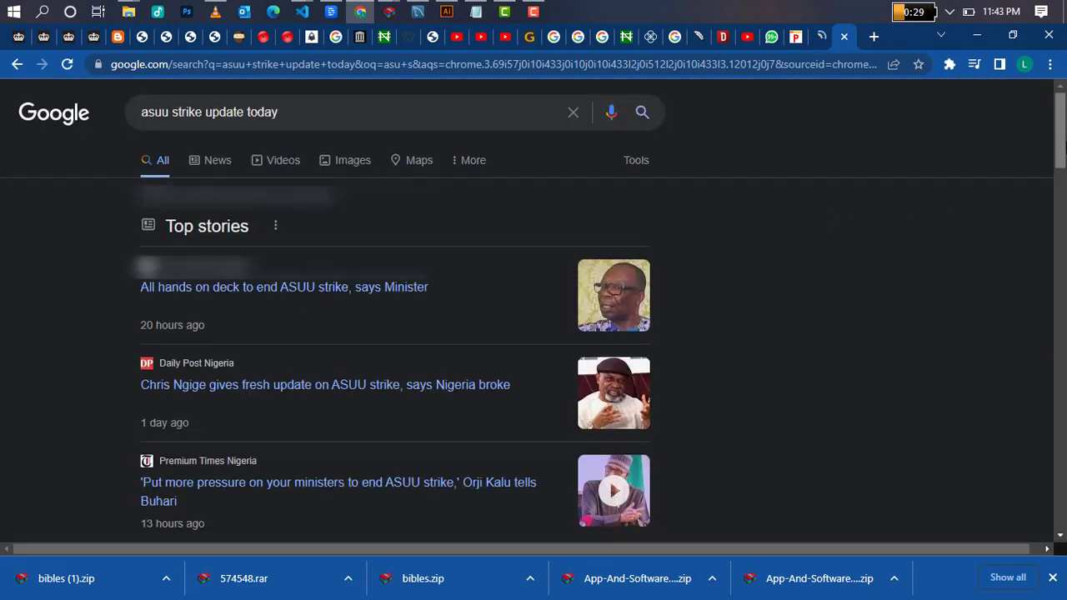
- Open the top story "All hands on deck to end ASUU strike, says Minister" from the search results
{"action": "scroll", "coordinate": [980, 188], "scroll_direction": "down", "scroll_amount": 2}
{"action": "scroll", "coordinate": [509, 220], "scroll_direction": "up", "scroll_amount": 1}
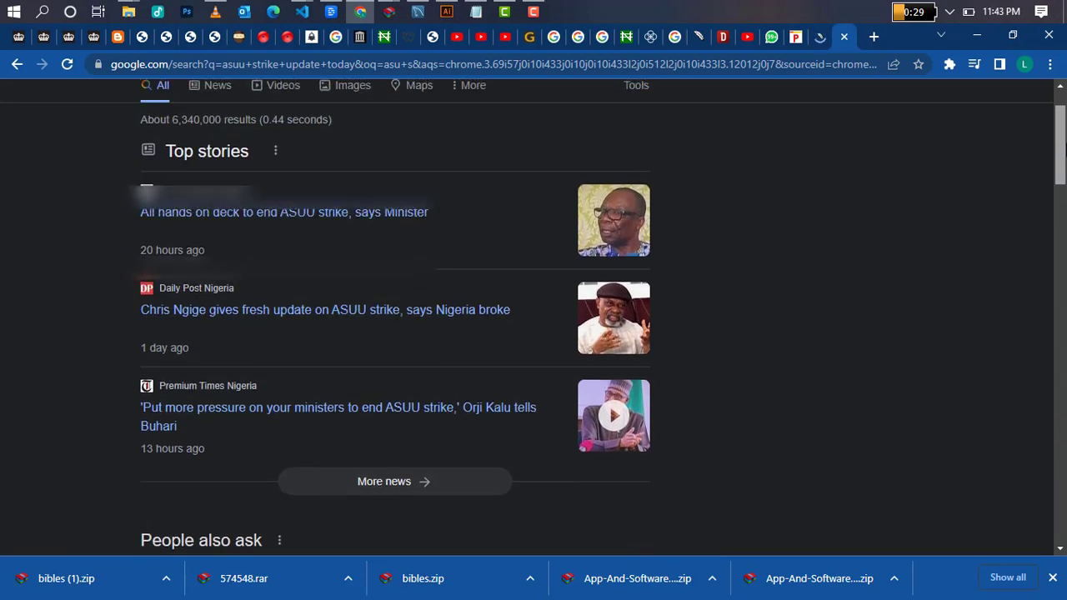
{"action": "left_click", "coordinate": [262, 221]}
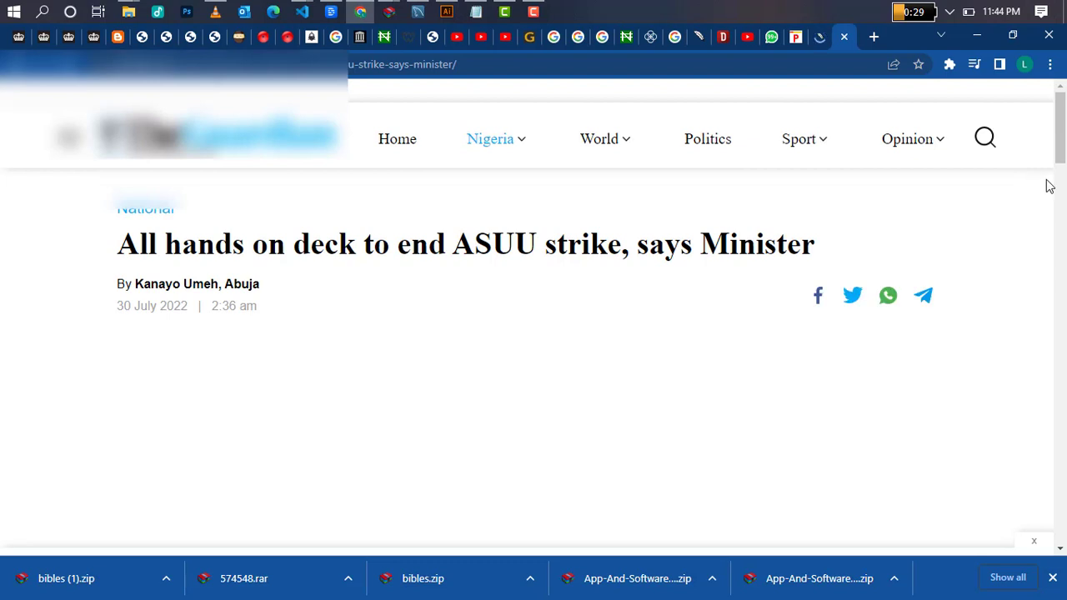
{"action": "left_click_drag", "start_coordinate": [1060, 148], "coordinate": [1056, 255]}
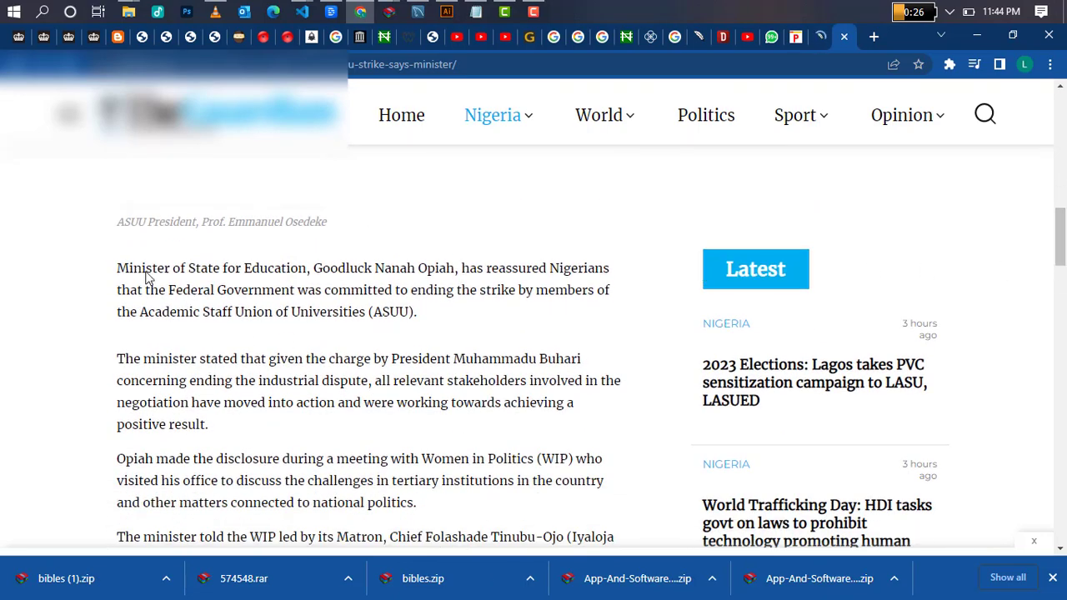
{"action": "left_click_drag", "start_coordinate": [115, 267], "coordinate": [461, 242]}
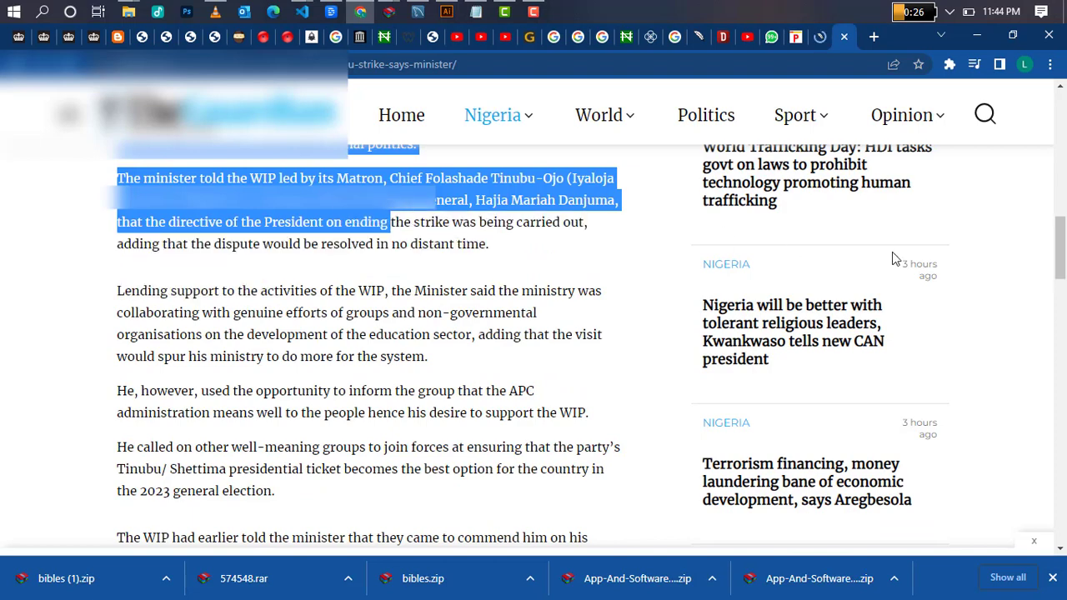
{"action": "left_click_drag", "start_coordinate": [1063, 239], "coordinate": [1061, 221]}
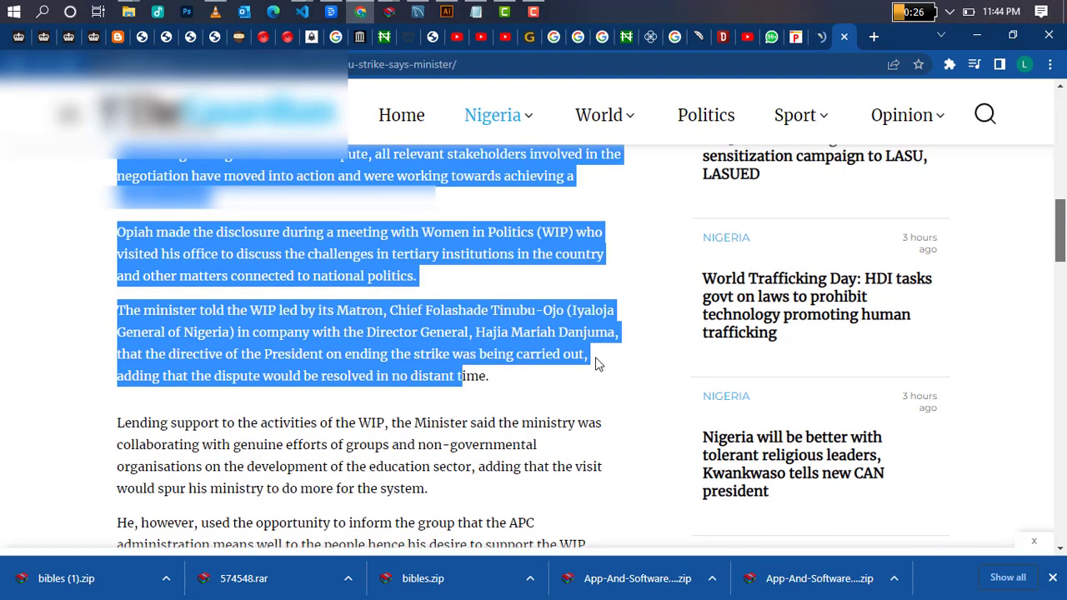
{"action": "left_click", "coordinate": [442, 356]}
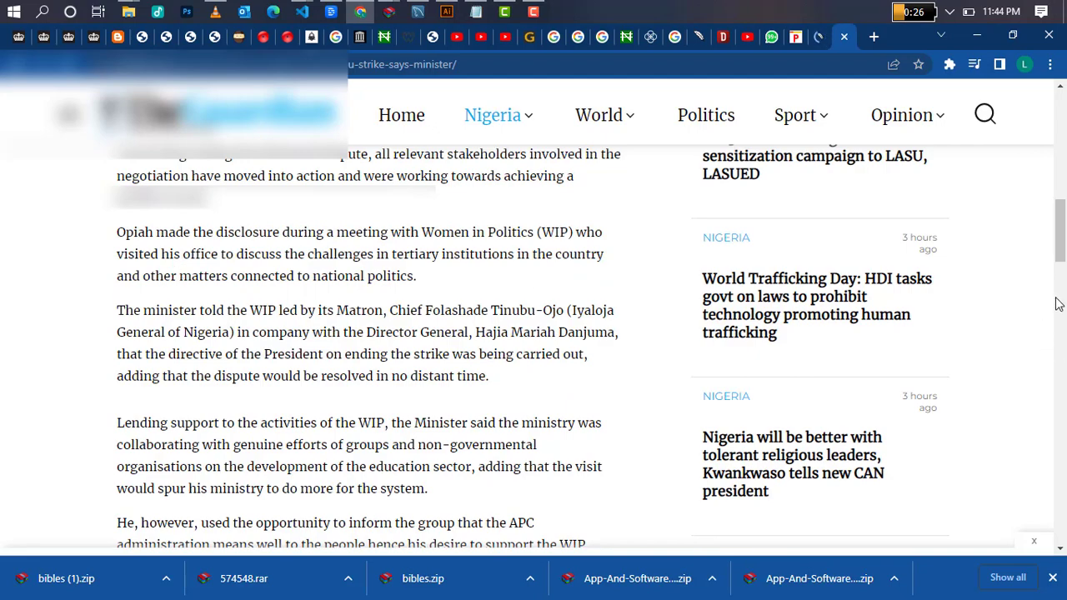
- Copy the article's opening paragraph, from "Minister of State for Education" to "(ASUU)."
{"action": "left_click_drag", "start_coordinate": [1063, 244], "coordinate": [1062, 213]}
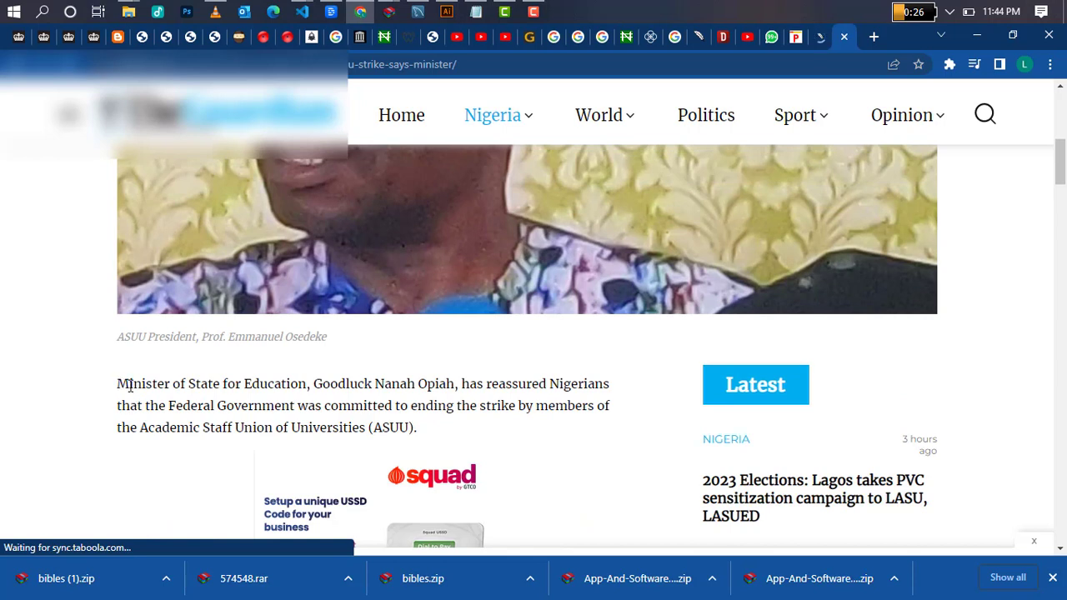
{"action": "left_click_drag", "start_coordinate": [153, 387], "coordinate": [432, 434]}
{"action": "left_click", "coordinate": [123, 385]}
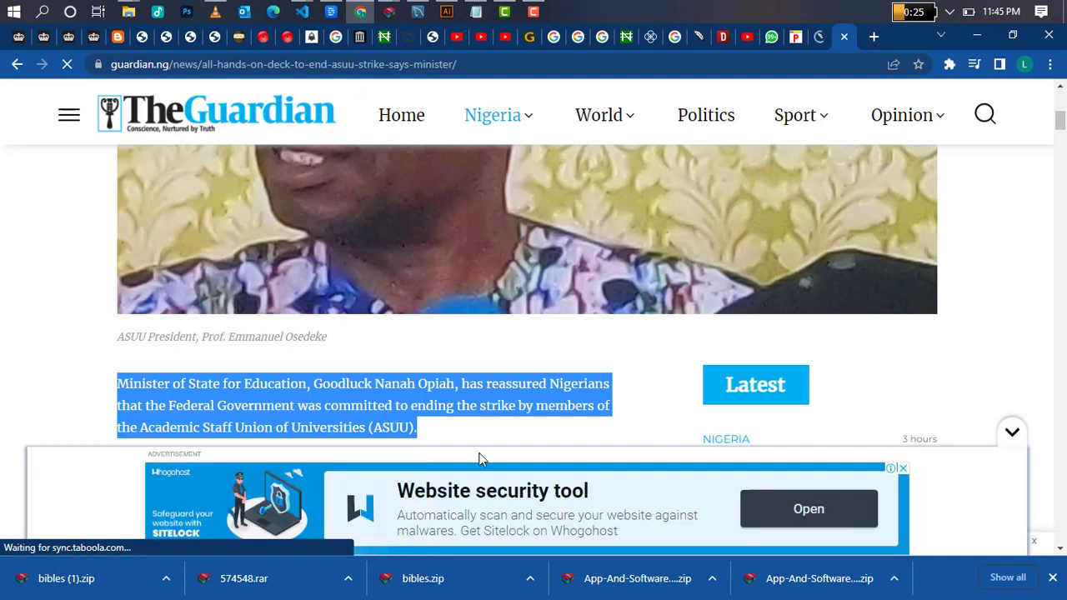
{"action": "right_click", "coordinate": [373, 414]}
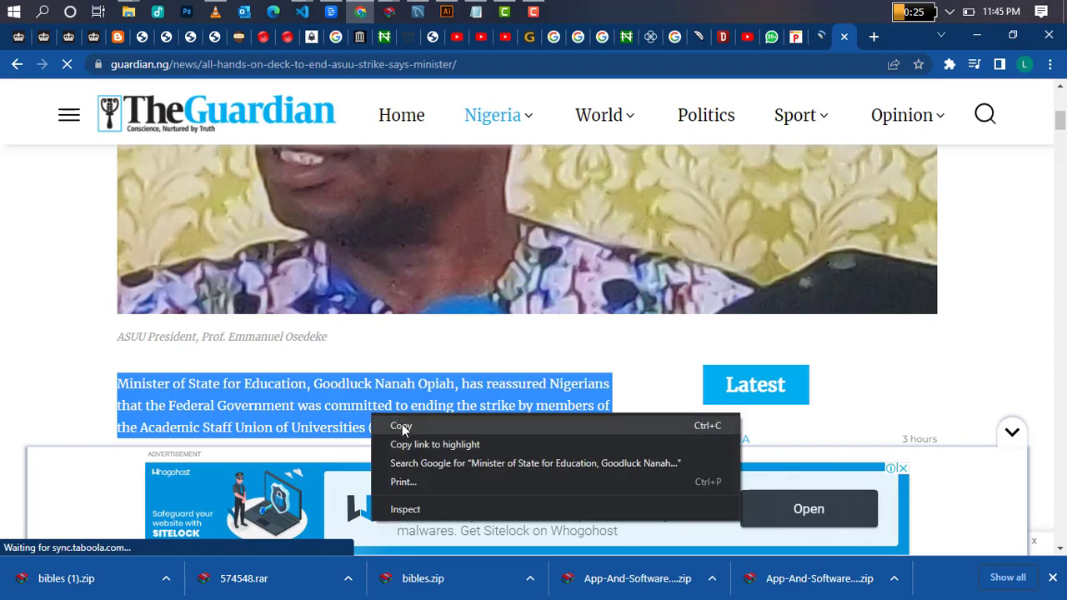
{"action": "left_click", "coordinate": [402, 425]}
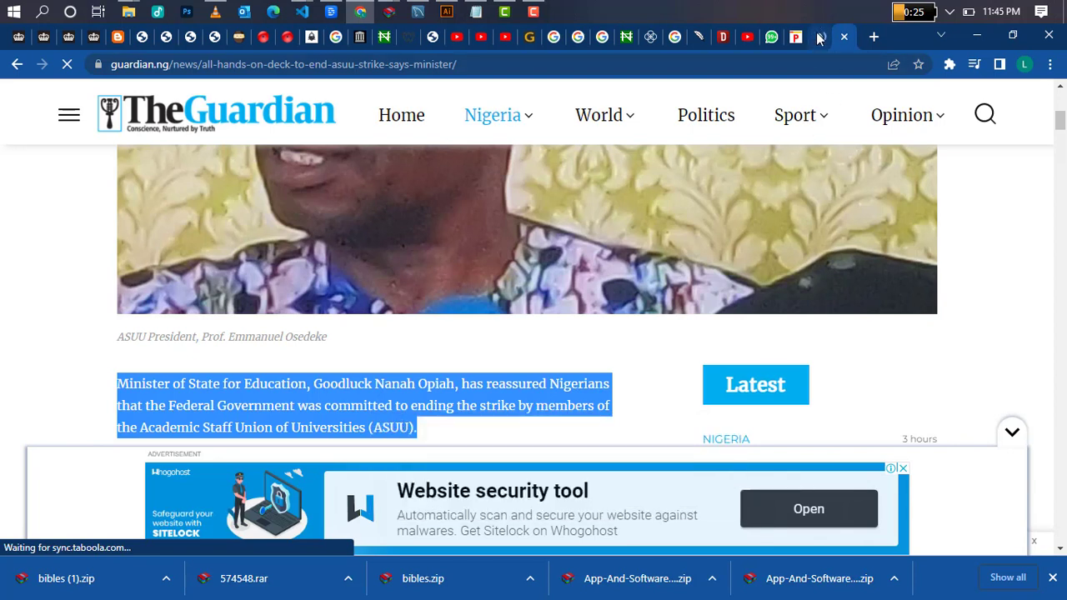
- Switch to the open QuillBot page and dismiss its Google sign-in prompt
{"action": "left_click", "coordinate": [820, 38]}
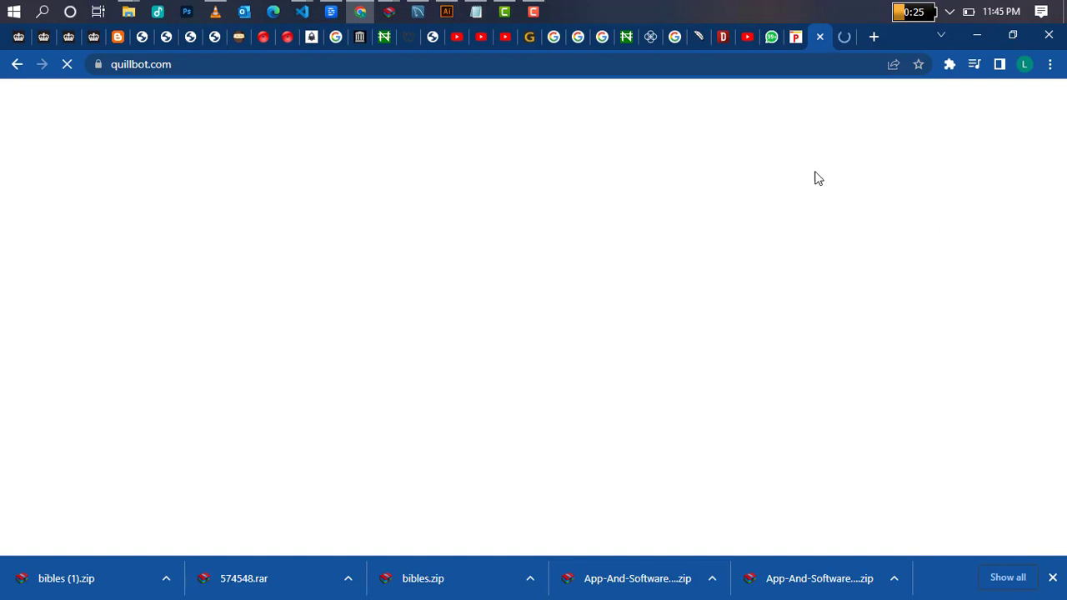
{"action": "left_click", "coordinate": [948, 10]}
{"action": "left_click", "coordinate": [618, 111]}
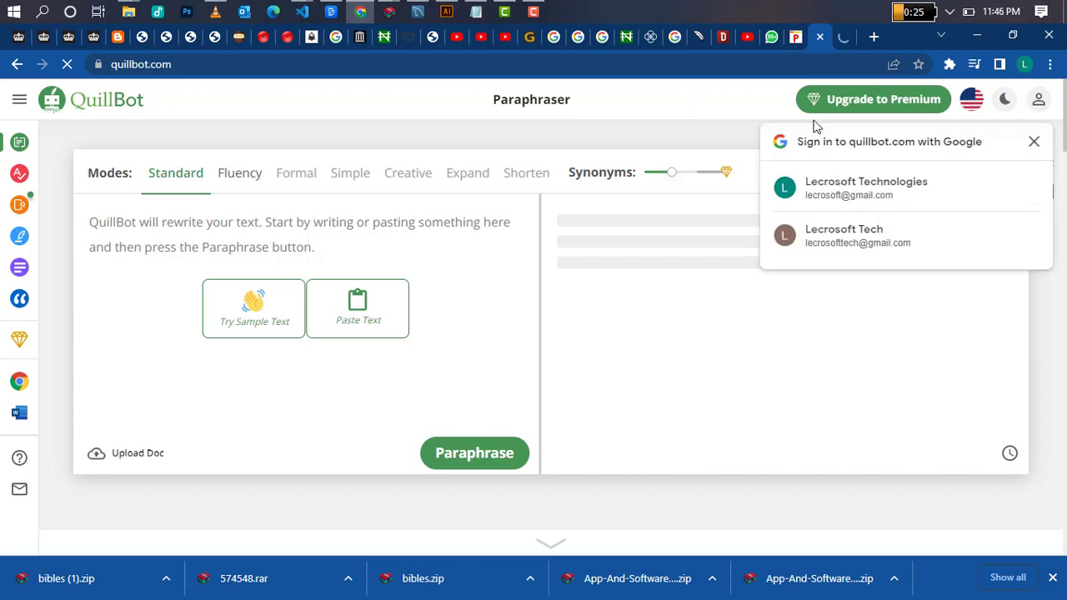
{"action": "left_click", "coordinate": [1034, 144]}
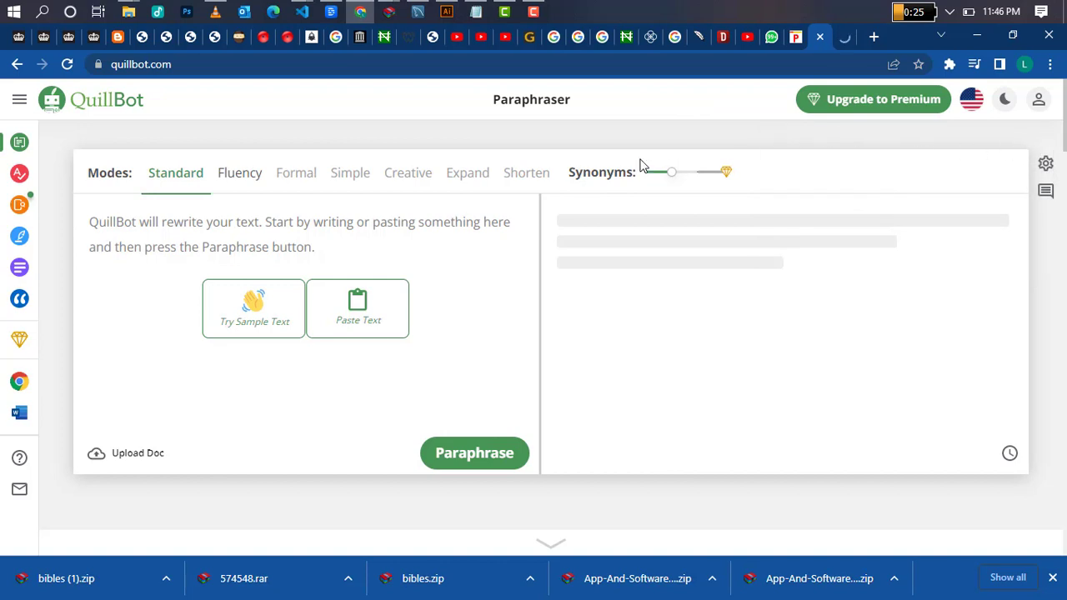
- Insert QuillBot's sample text, replace it with the copied article paragraph, and paraphrase it in Standard mode
{"action": "left_click", "coordinate": [270, 327]}
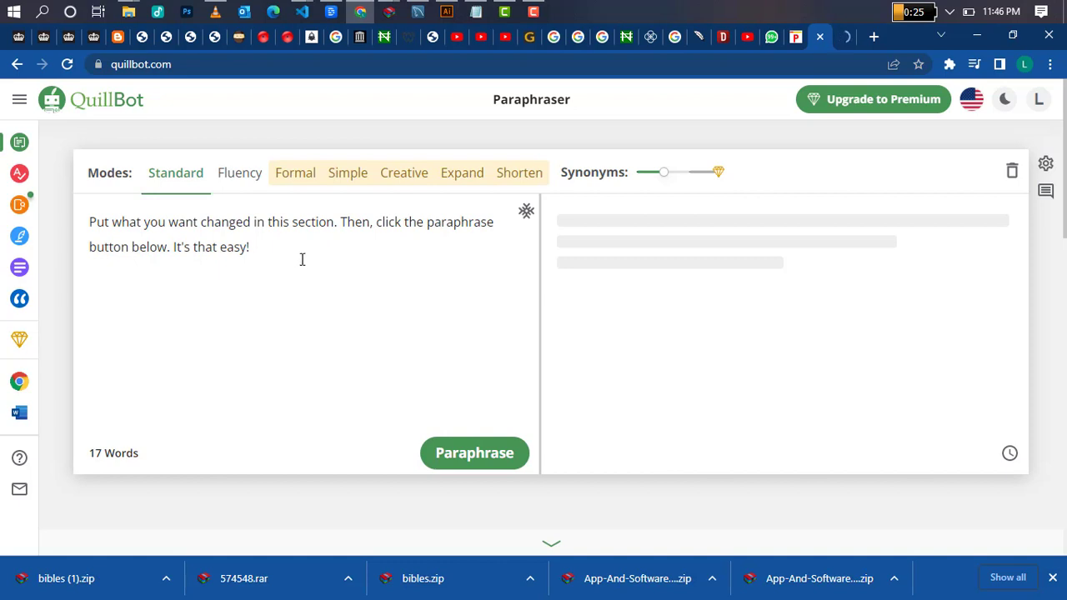
{"action": "left_click_drag", "start_coordinate": [278, 259], "coordinate": [76, 228]}
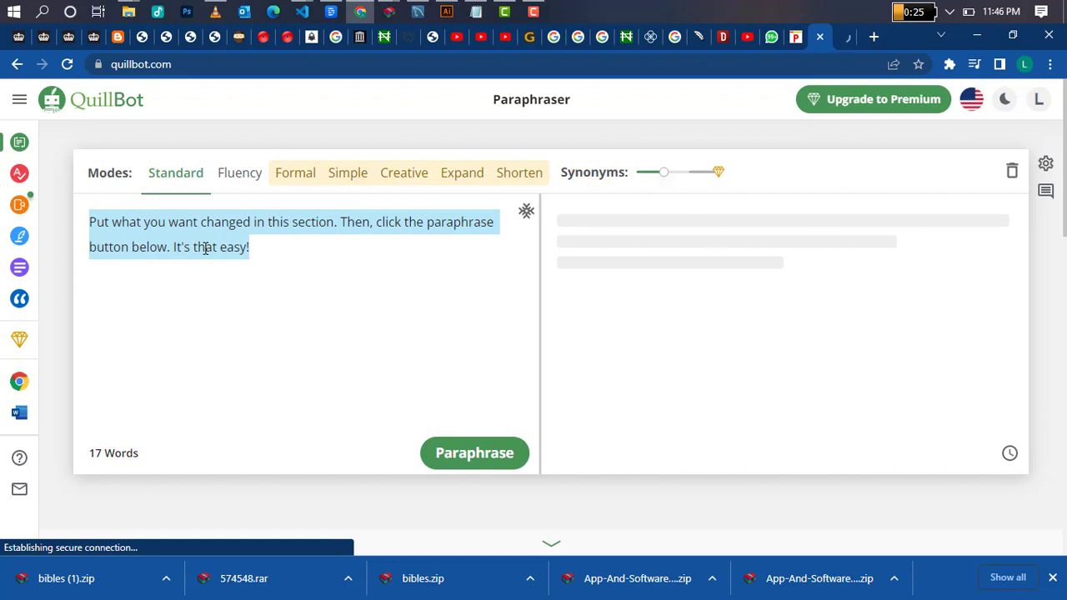
{"action": "key", "text": "ctrl+v"}
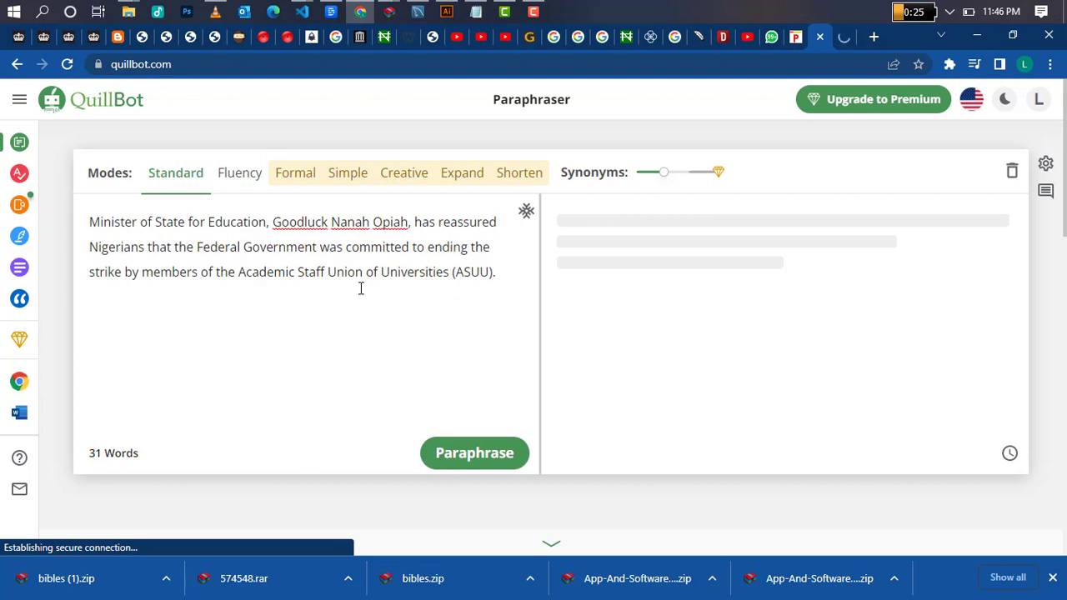
{"action": "left_click", "coordinate": [475, 455]}
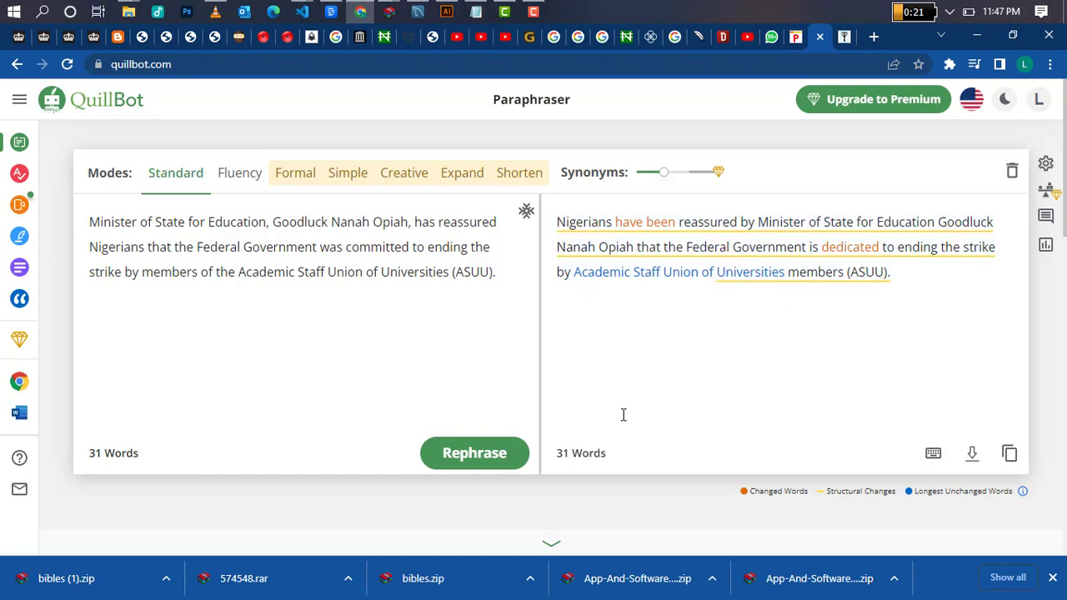
- Select the entire paraphrased paragraph in the QuillBot output
{"action": "left_click_drag", "start_coordinate": [913, 289], "coordinate": [556, 222]}
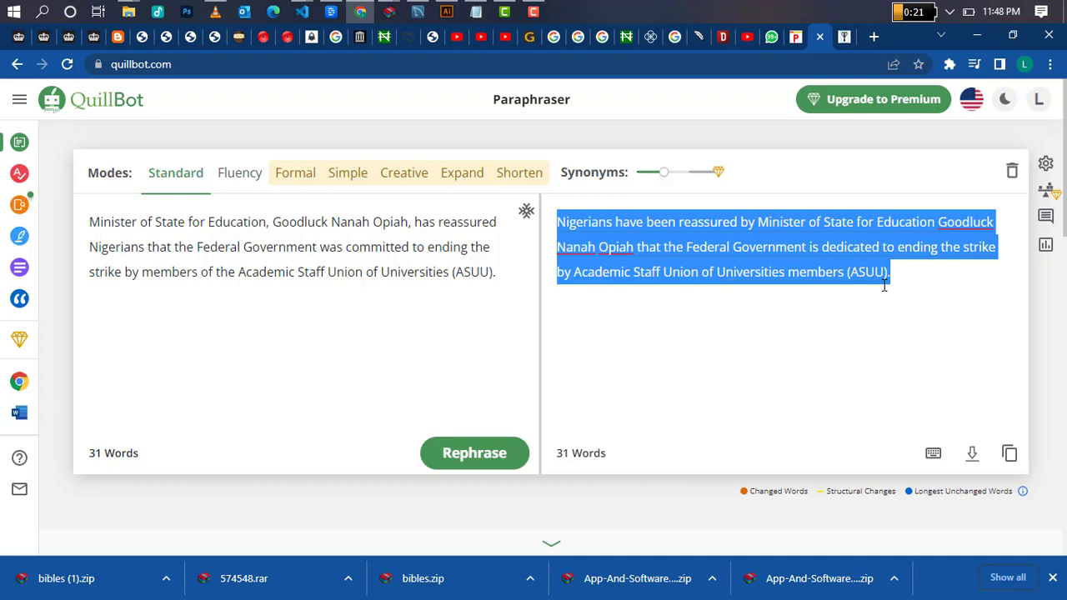
{"action": "left_click", "coordinate": [504, 12]}
{"action": "left_click_drag", "start_coordinate": [511, 22], "coordinate": [534, 4]}
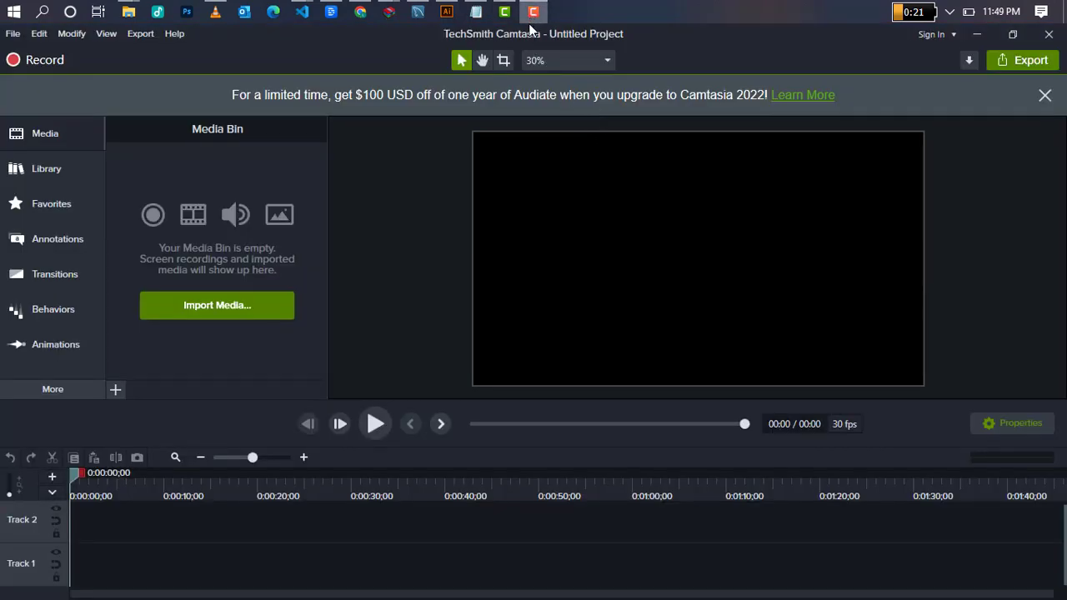